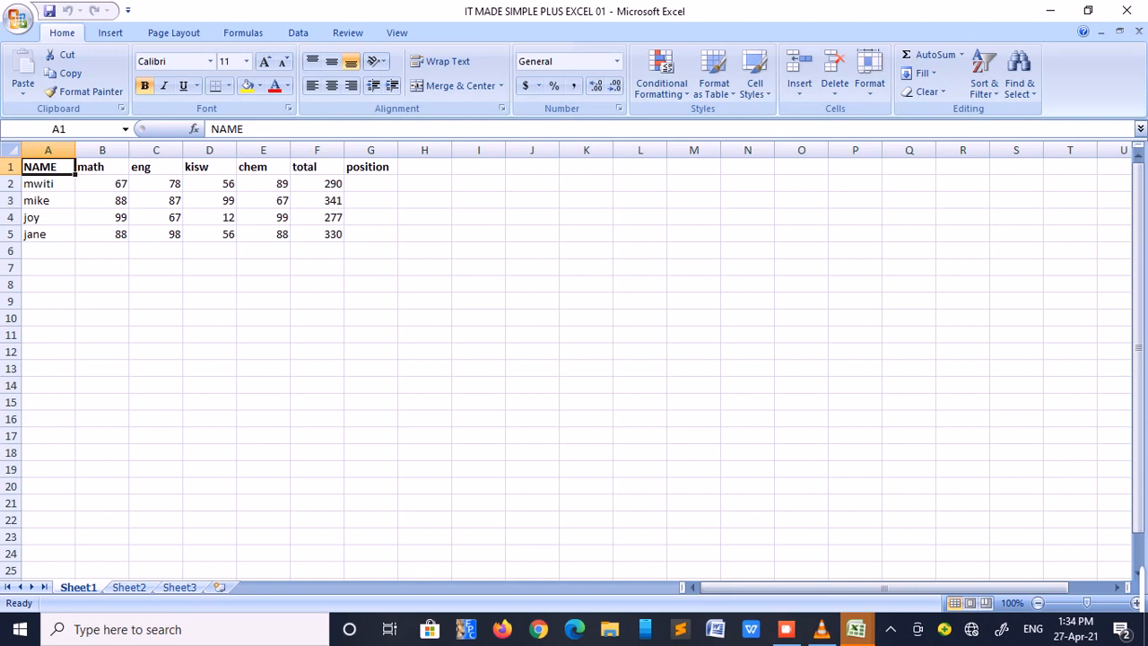
click(102, 167)
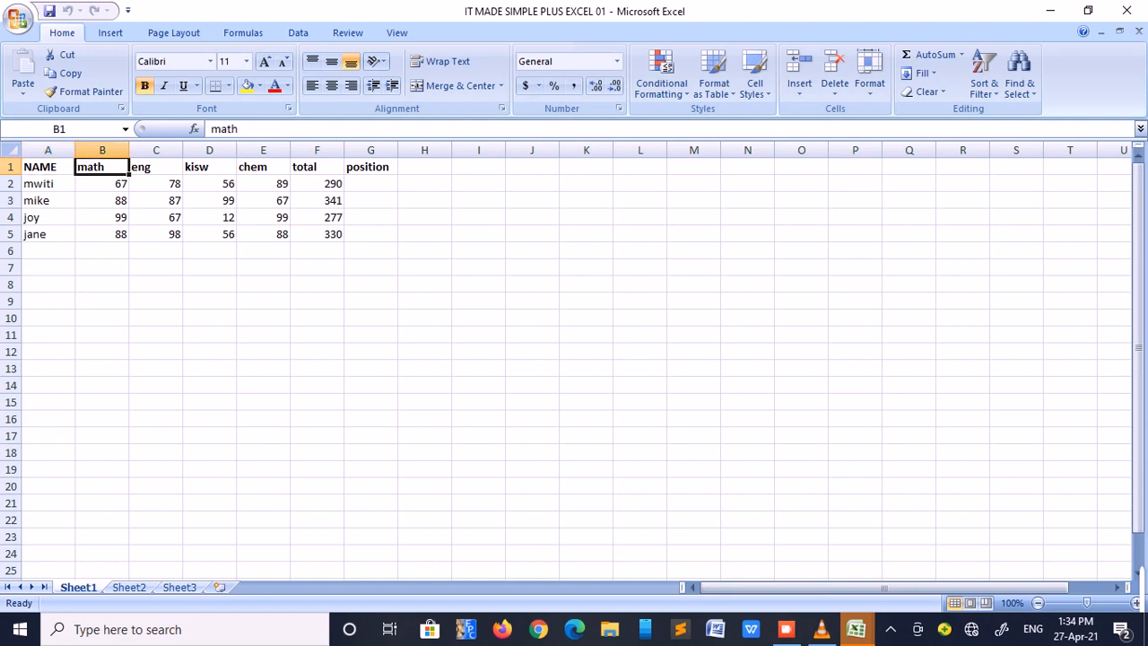
click(155, 167)
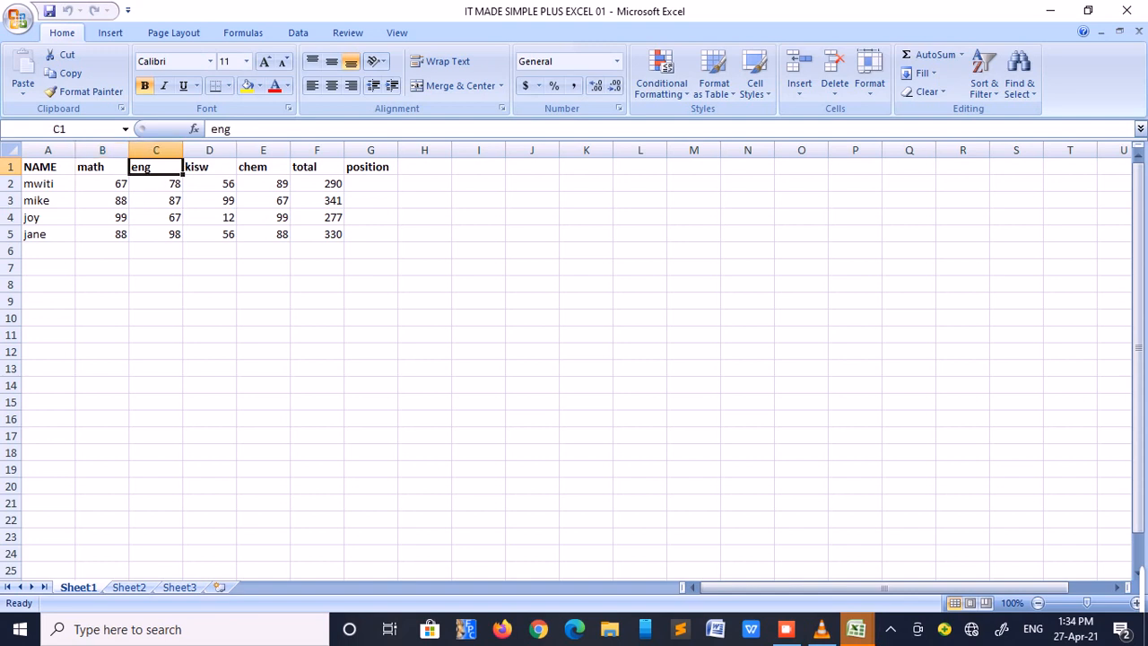
click(209, 167)
click(262, 167)
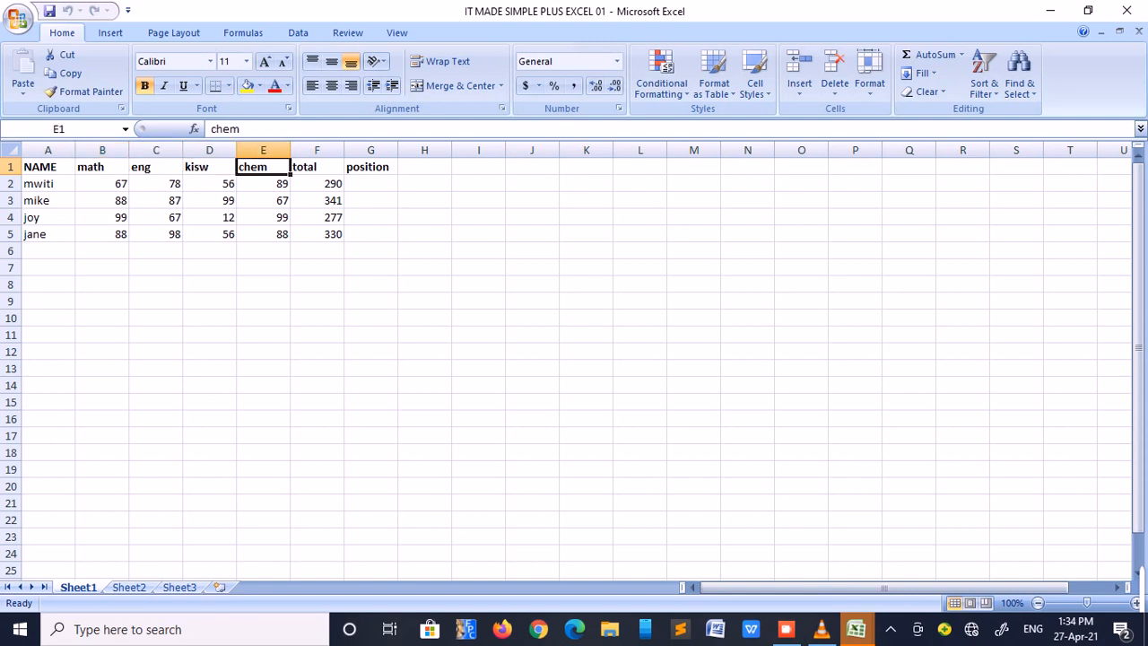
click(316, 167)
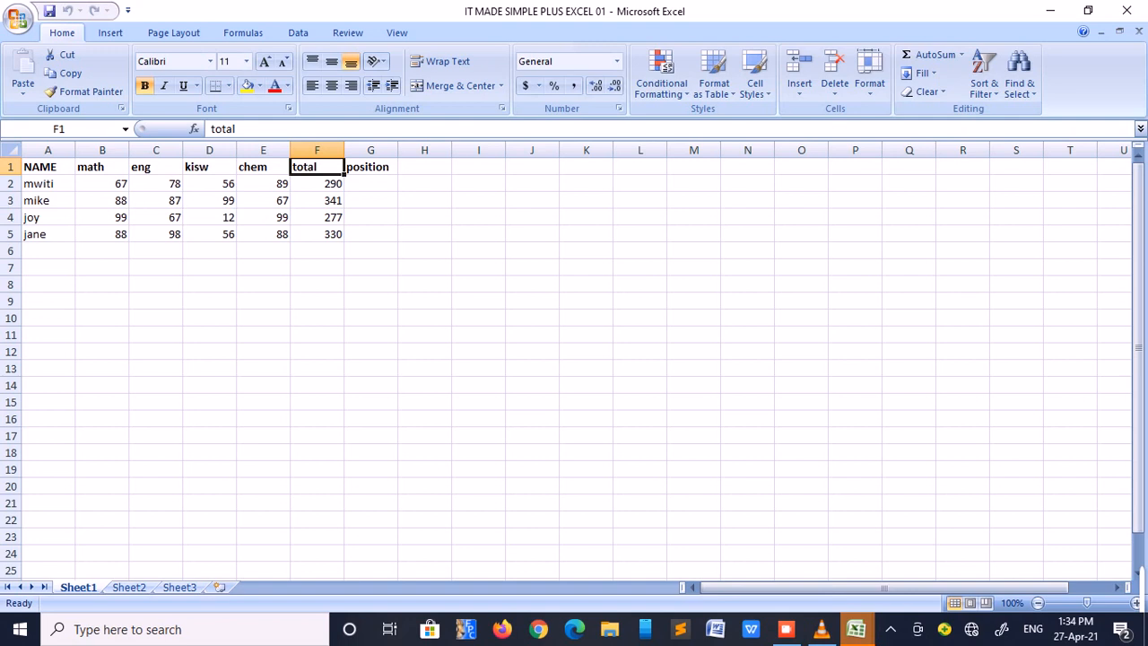
Start a RANK formula in G2 that ranks F2 within the totals range F2:F5
click(370, 184)
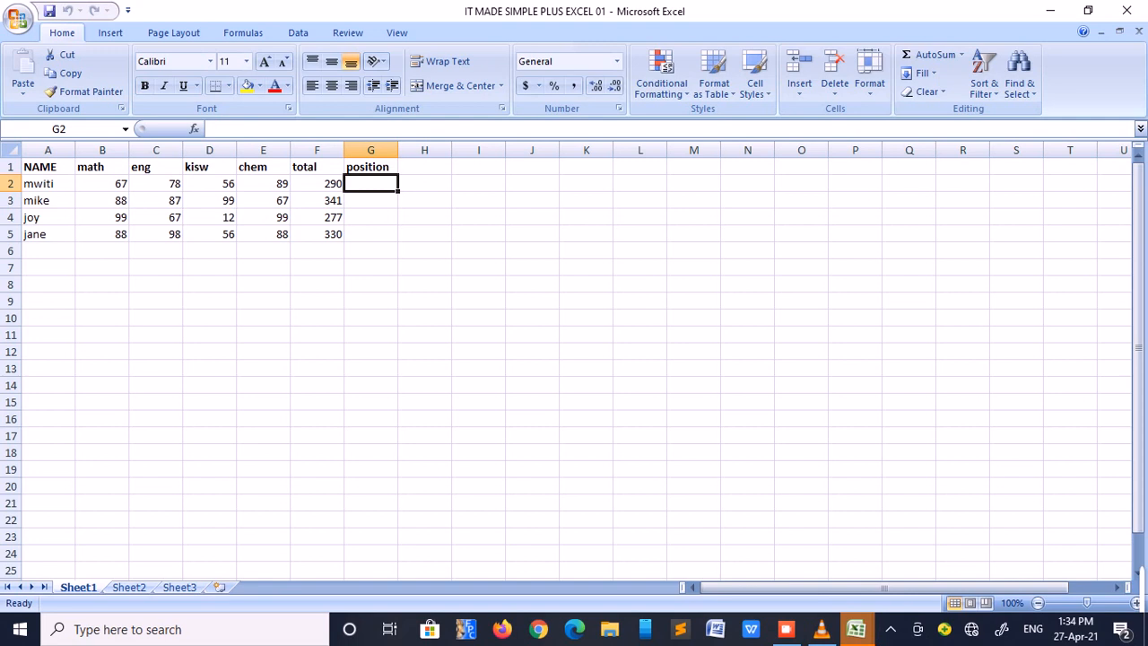
text(=)
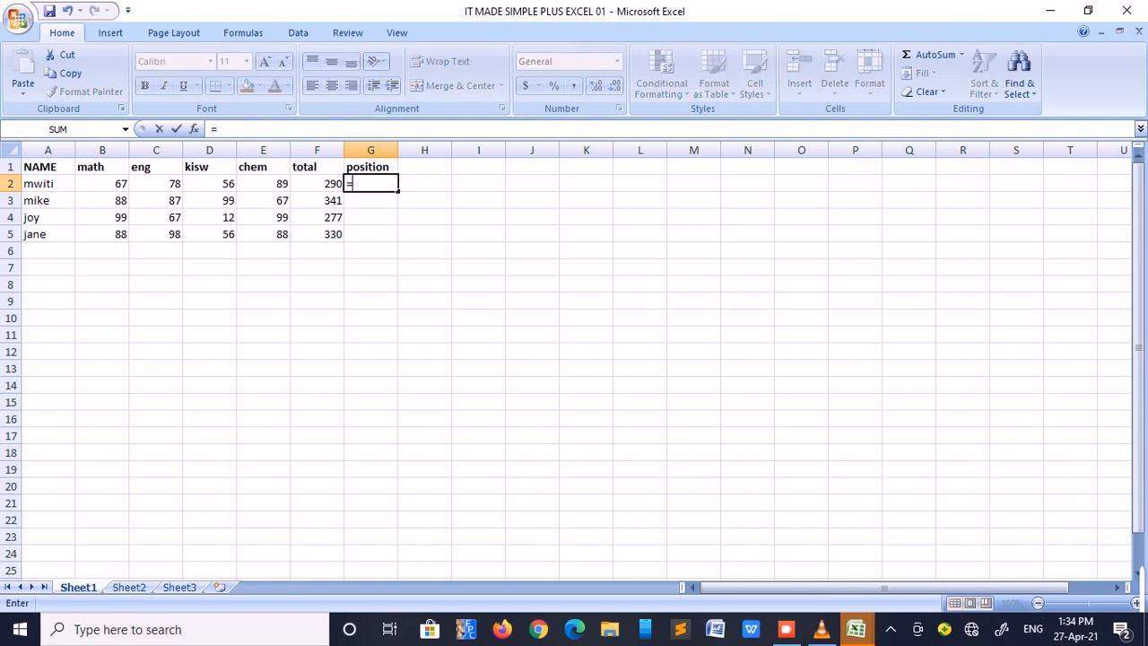
text(RAN)
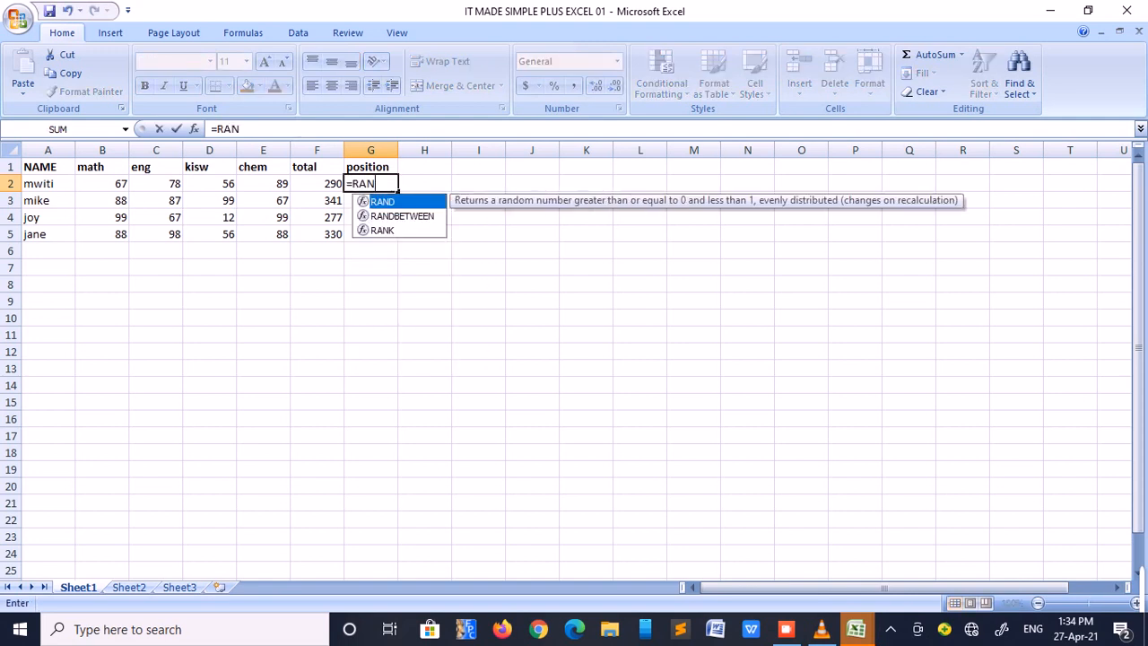
text(K)
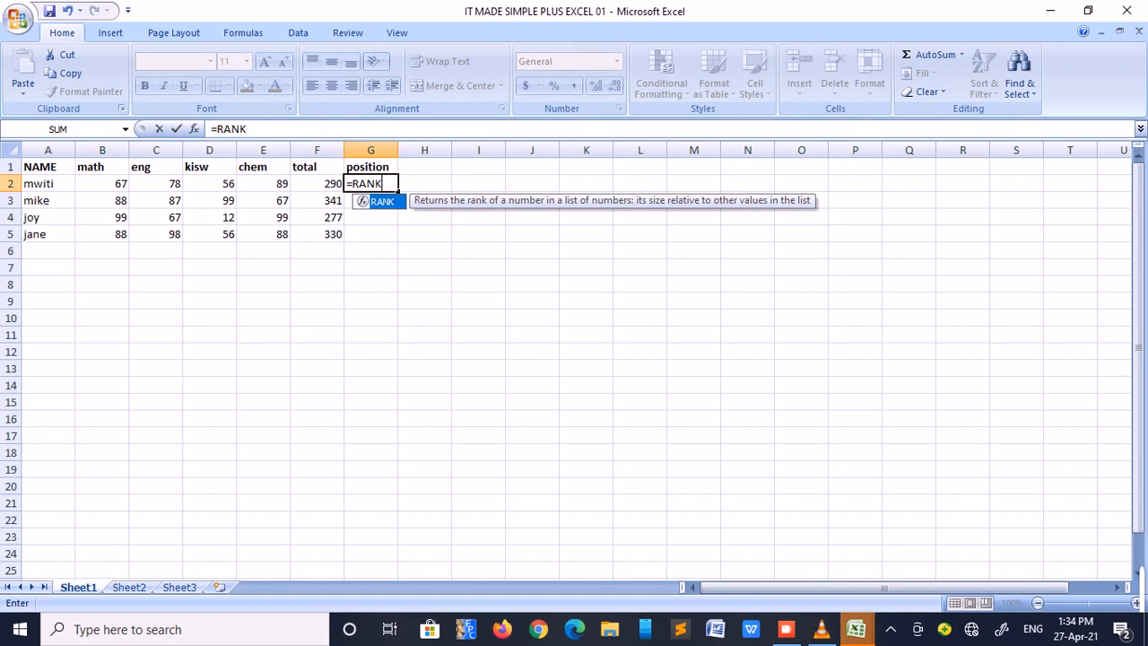
text(()
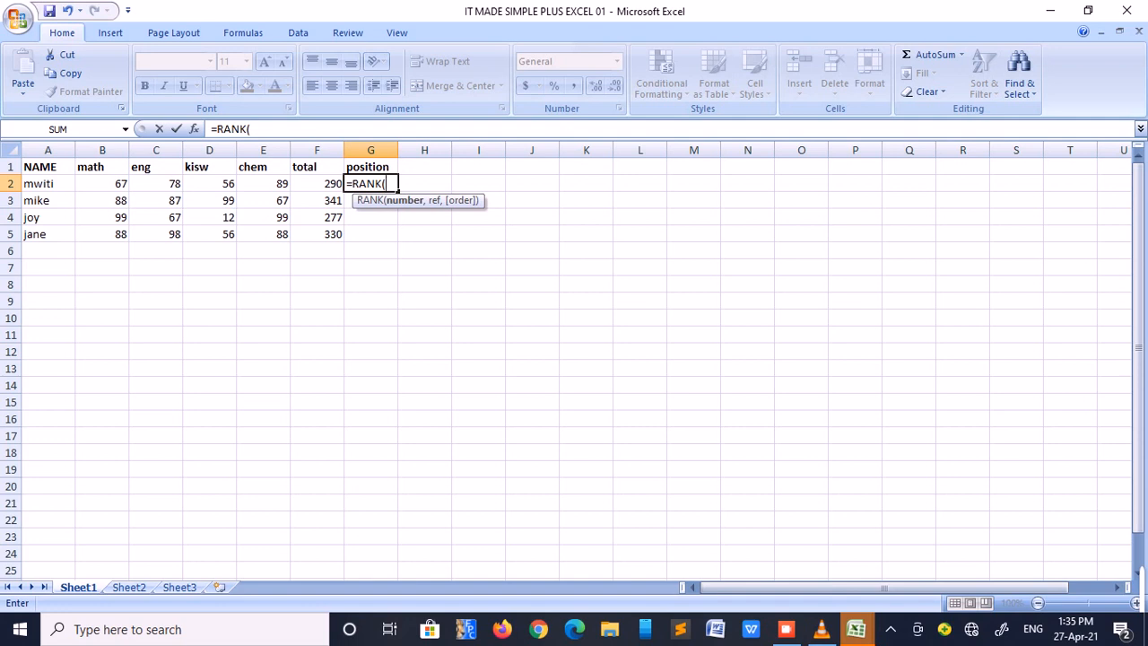
key(Left)
text(,)
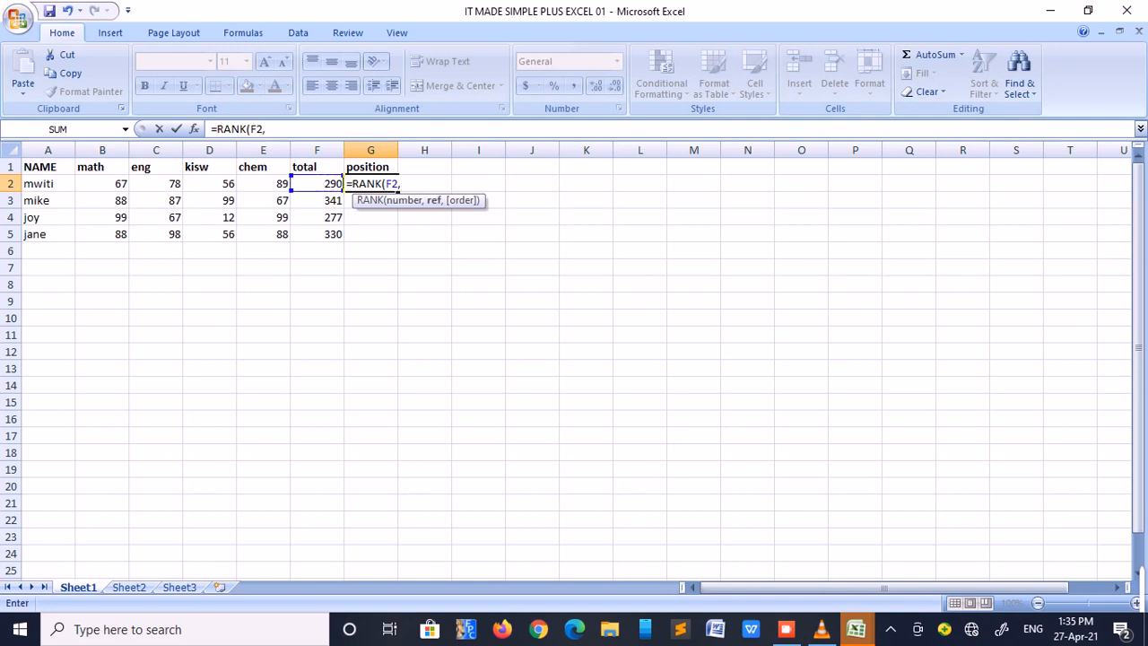
key(Left)
key(shift+Down)
key(shift+Down)
key(shift+Down)
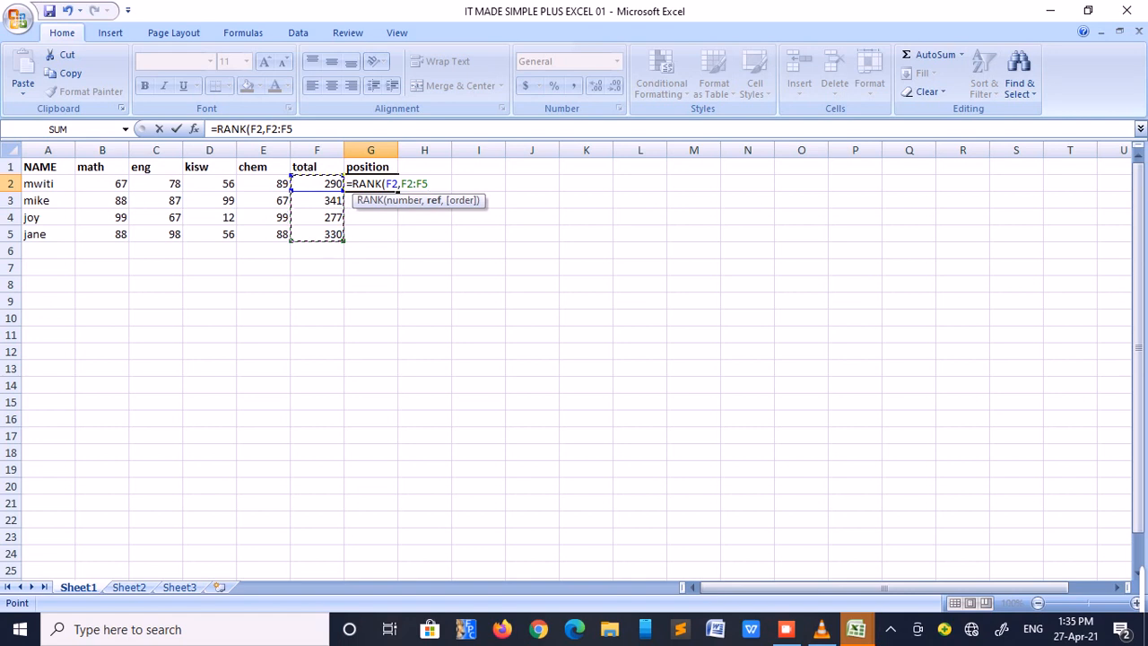
Make the formula's range absolute as $F$2:$F$5, set the order to 0 for descending, and complete the formula
click(402, 183)
text($F$2:)
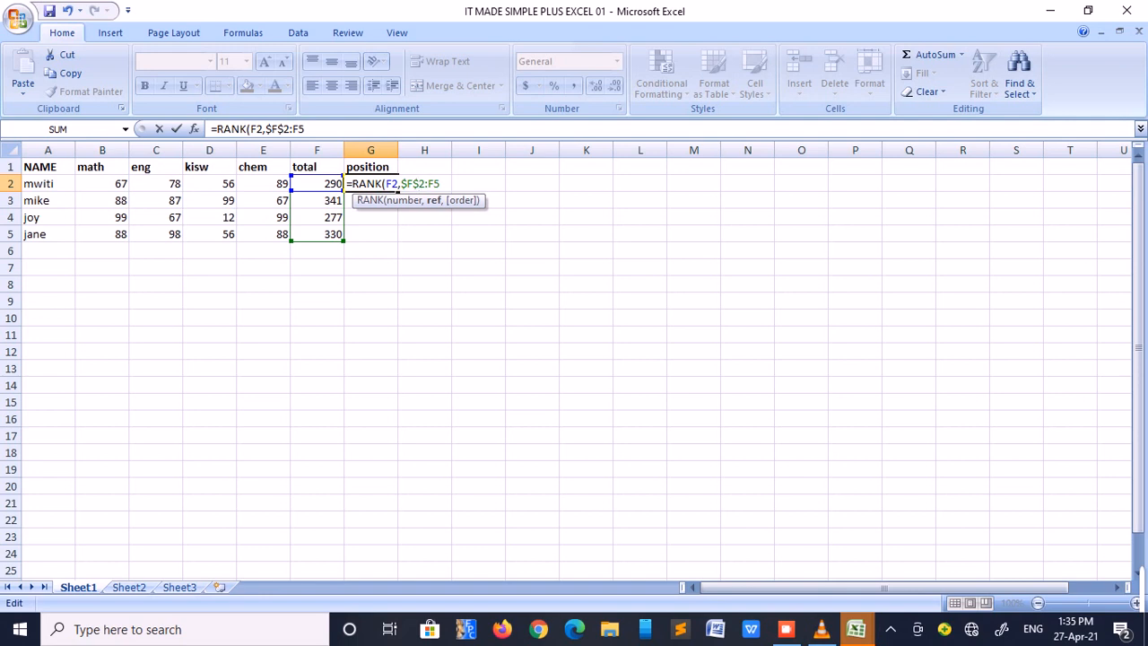
text($)
text($F$5)
text(,0)
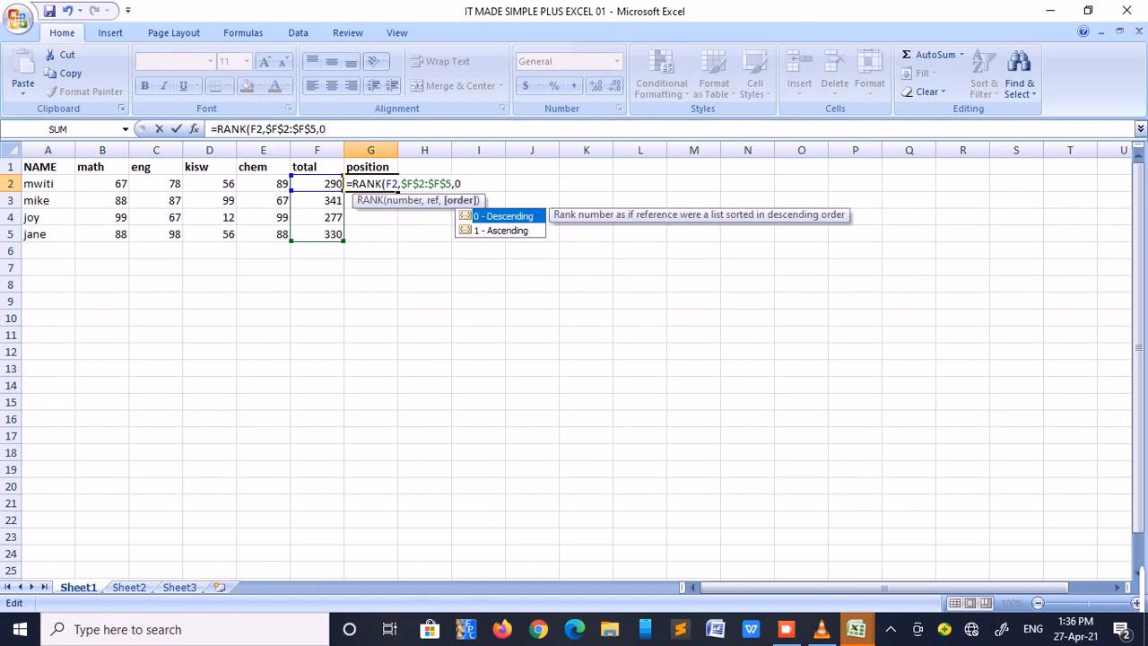
text())
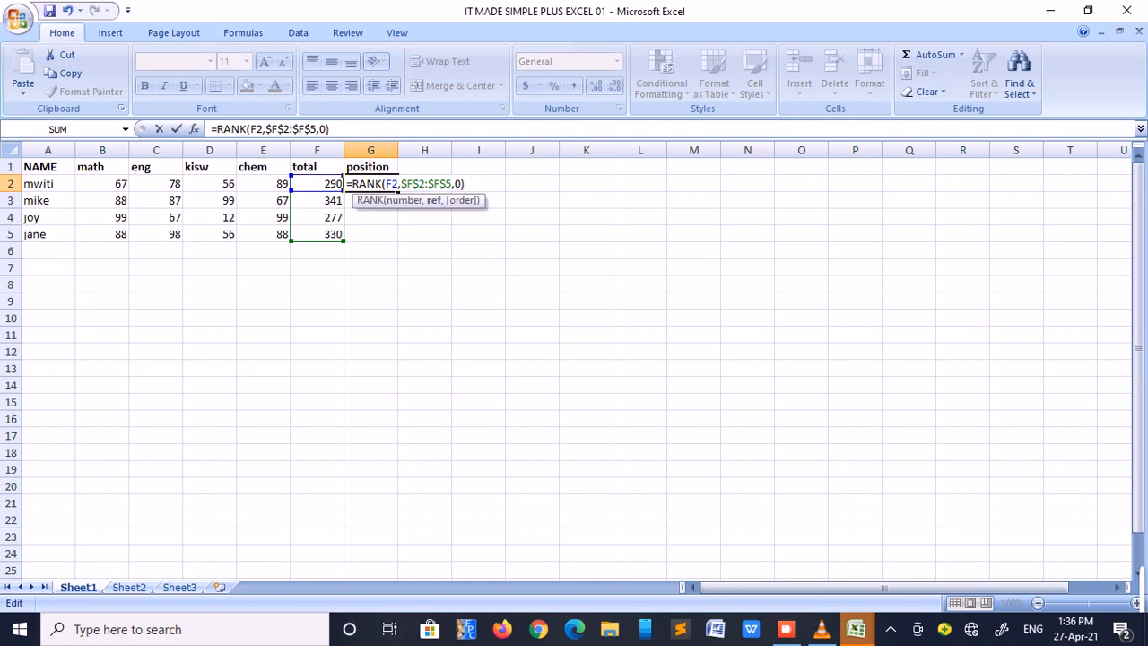
key(Return)
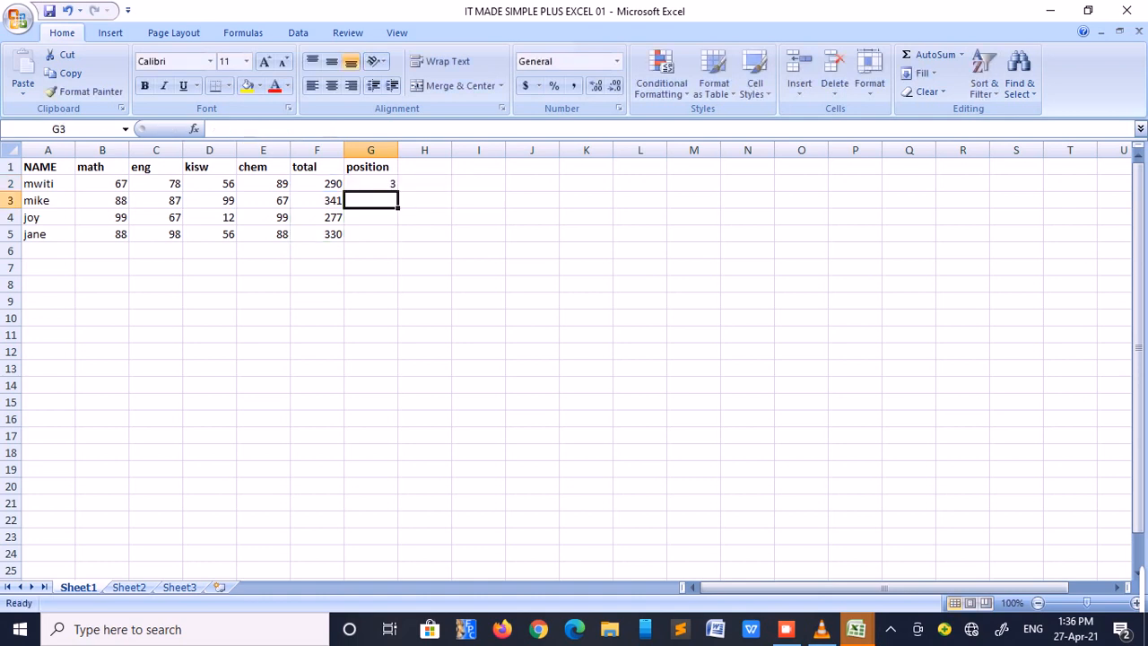
Fill the rank formula from G2 down to G5 using the Fill Without Formatting option
click(370, 184)
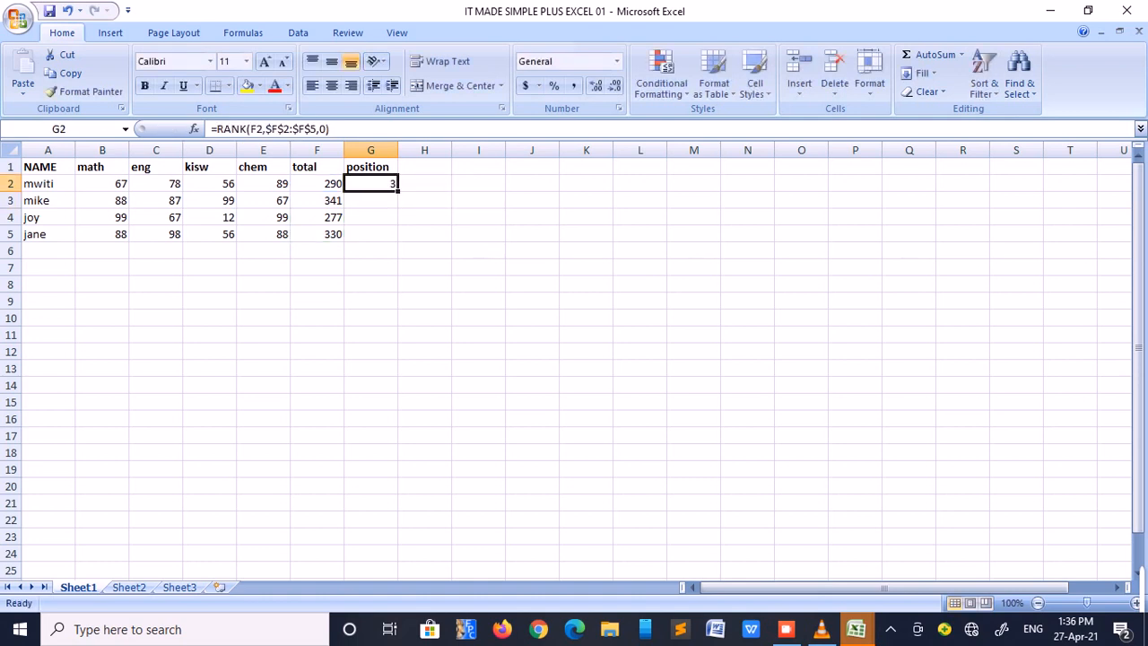
drag(399, 191, 398, 239)
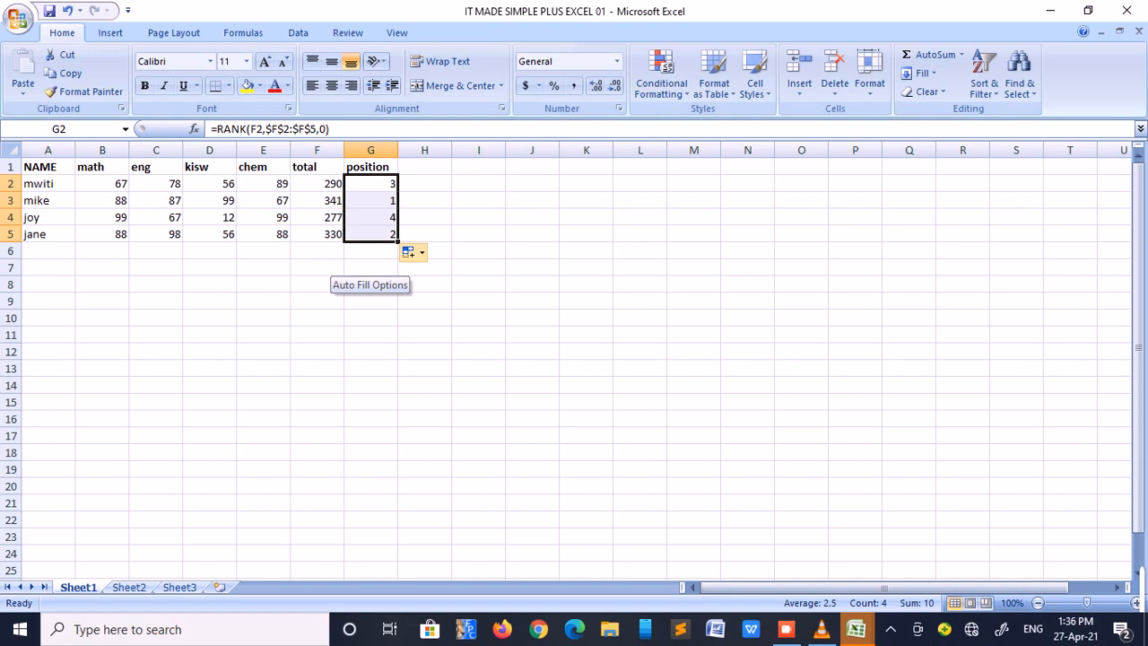
click(414, 252)
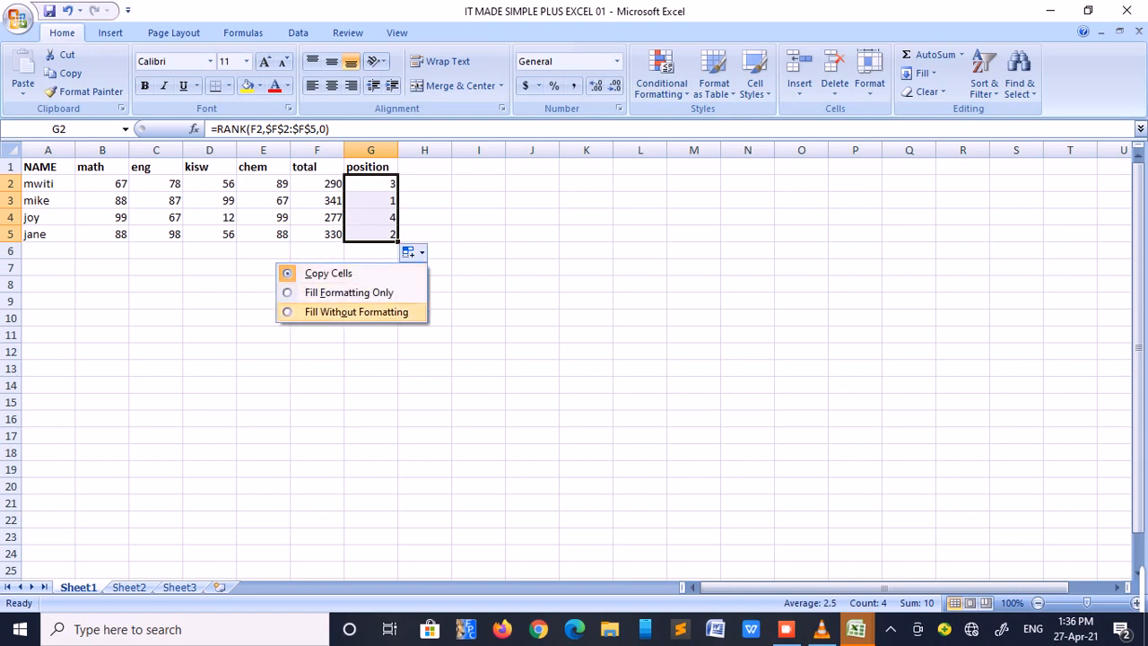
click(357, 311)
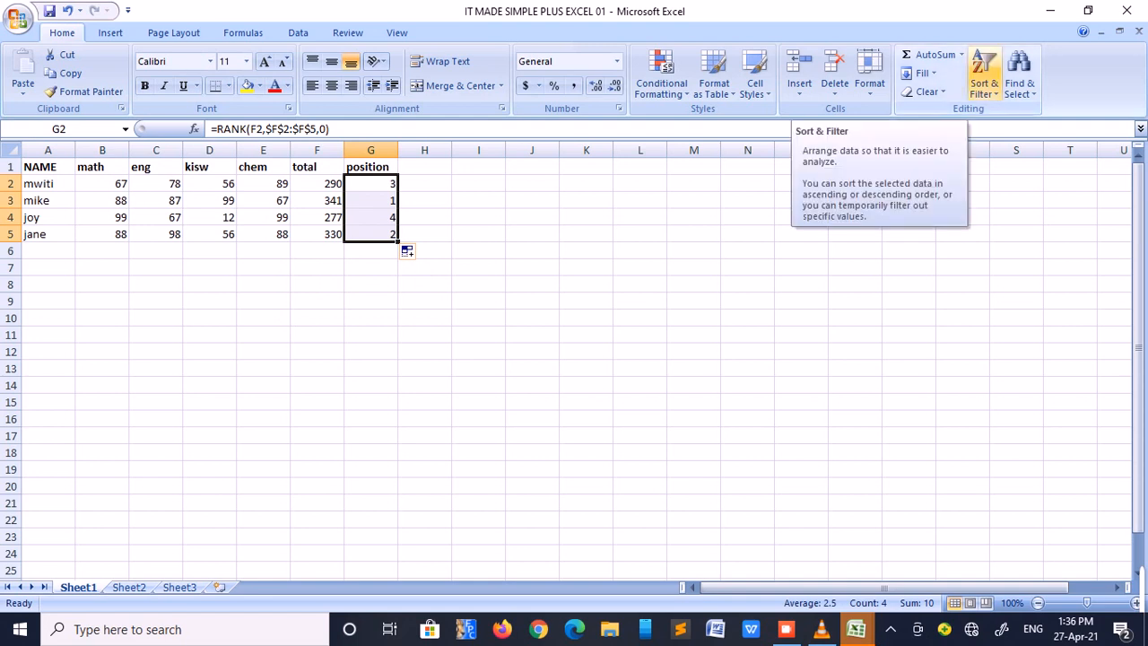
Sort the position column from smallest to largest, expanding the selection to the whole table
click(984, 85)
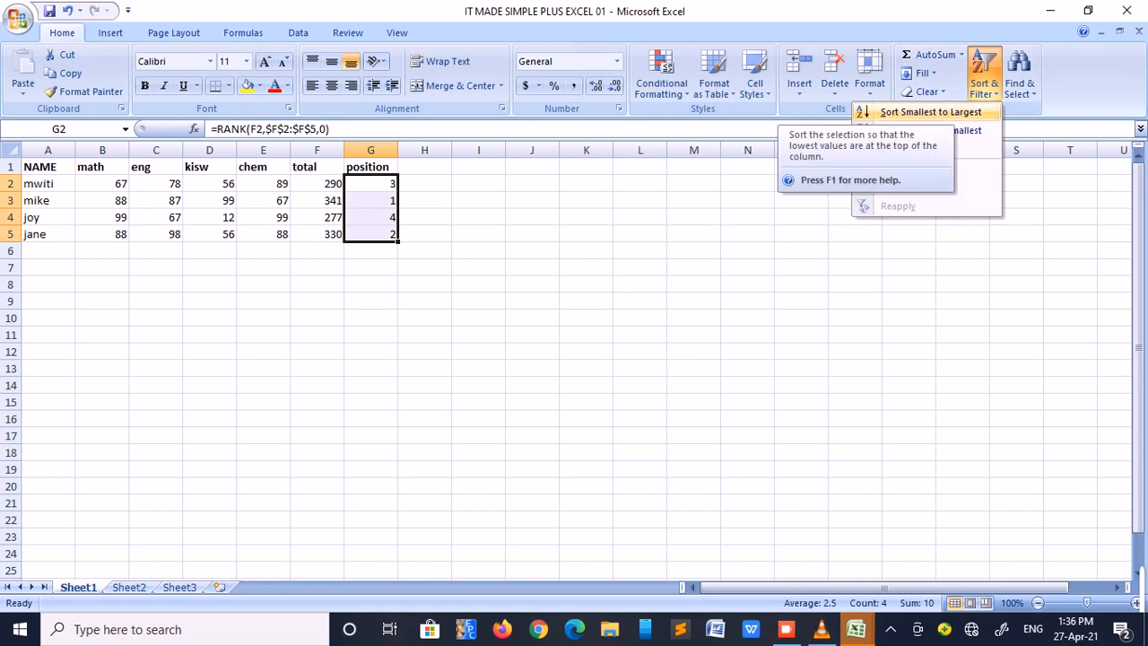
click(924, 111)
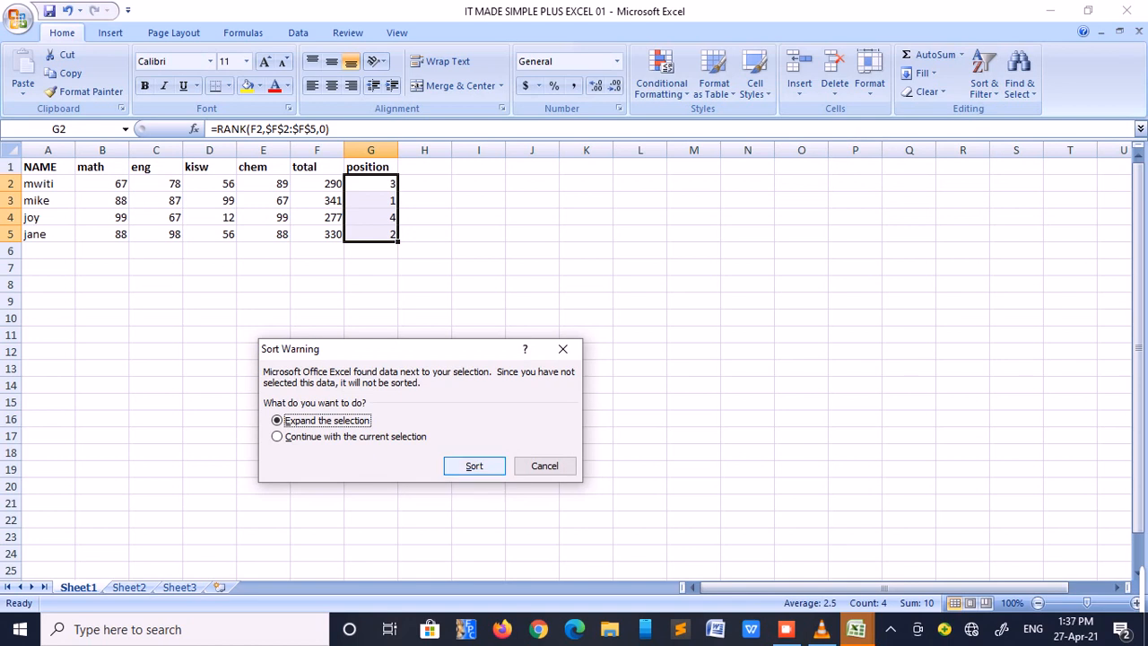
key(Return)
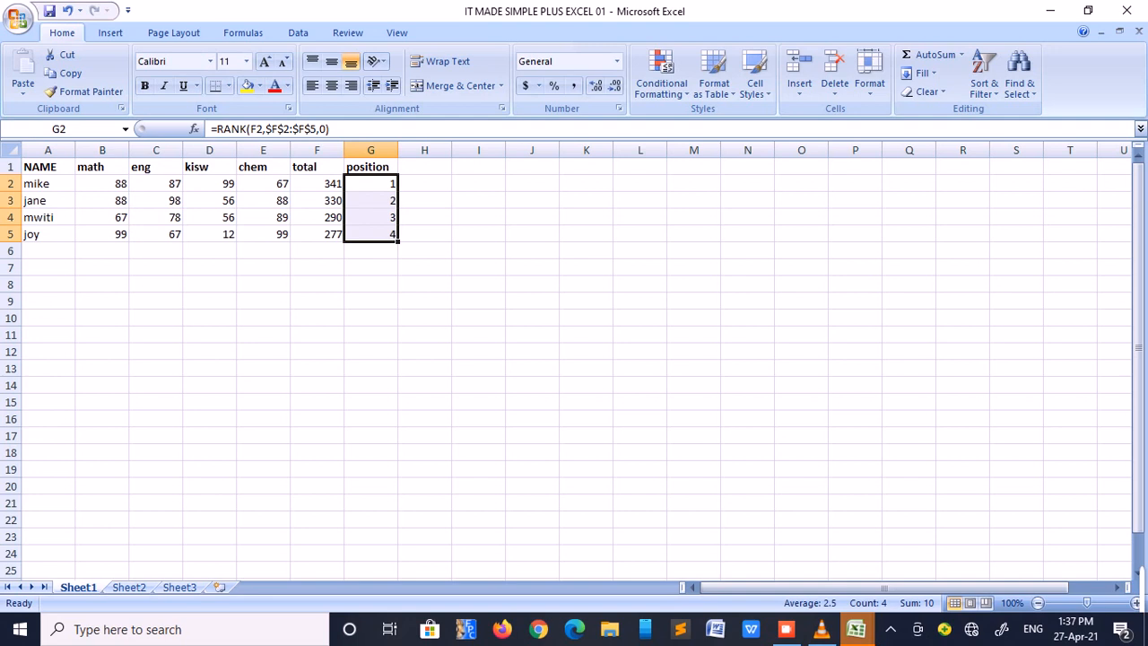
click(49, 184)
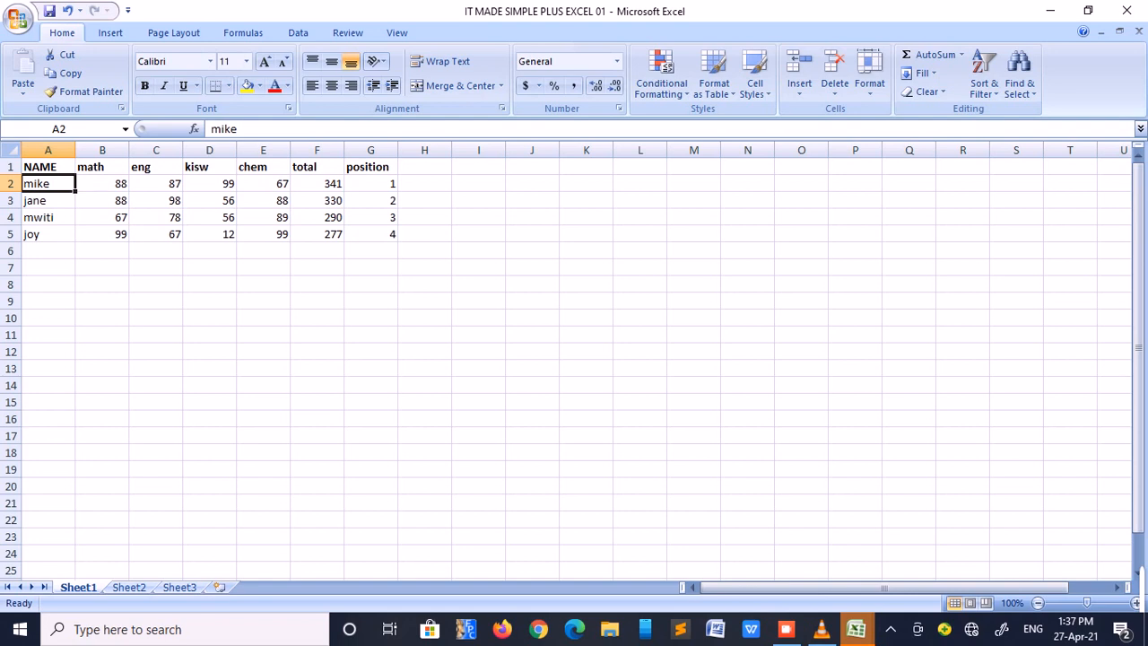
click(49, 201)
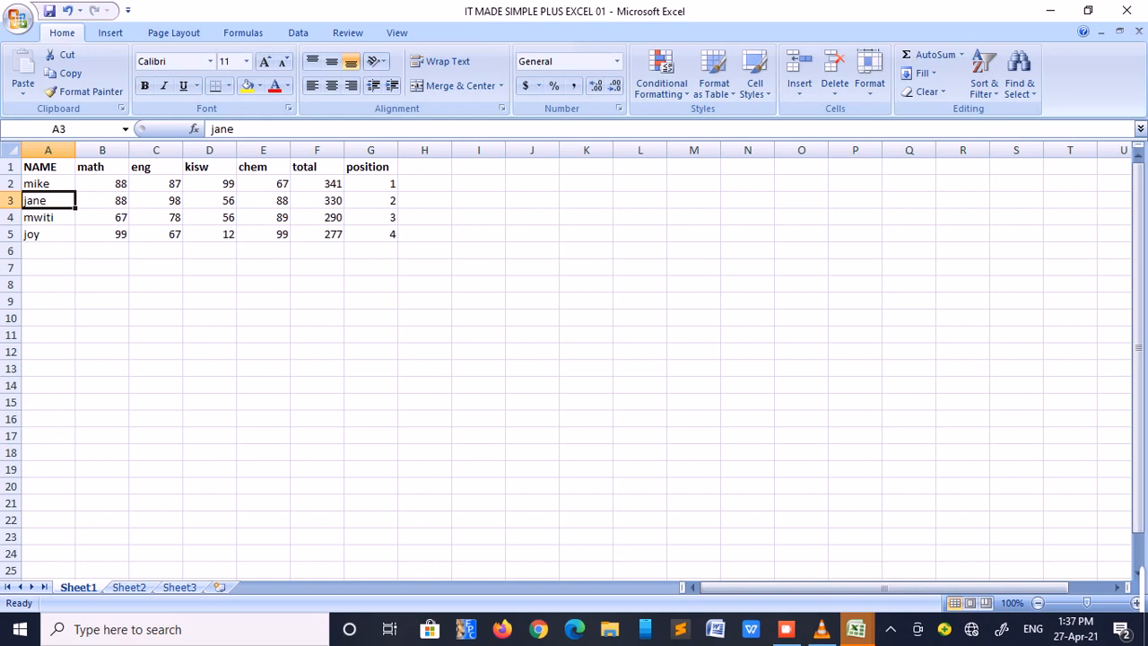
click(48, 217)
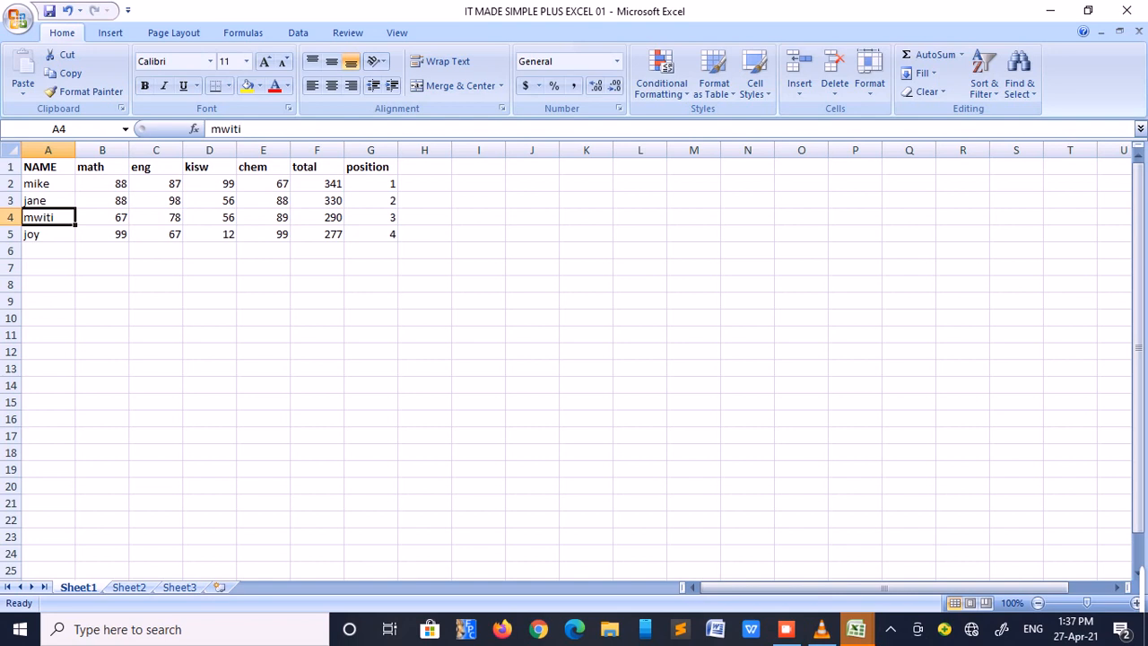
click(49, 234)
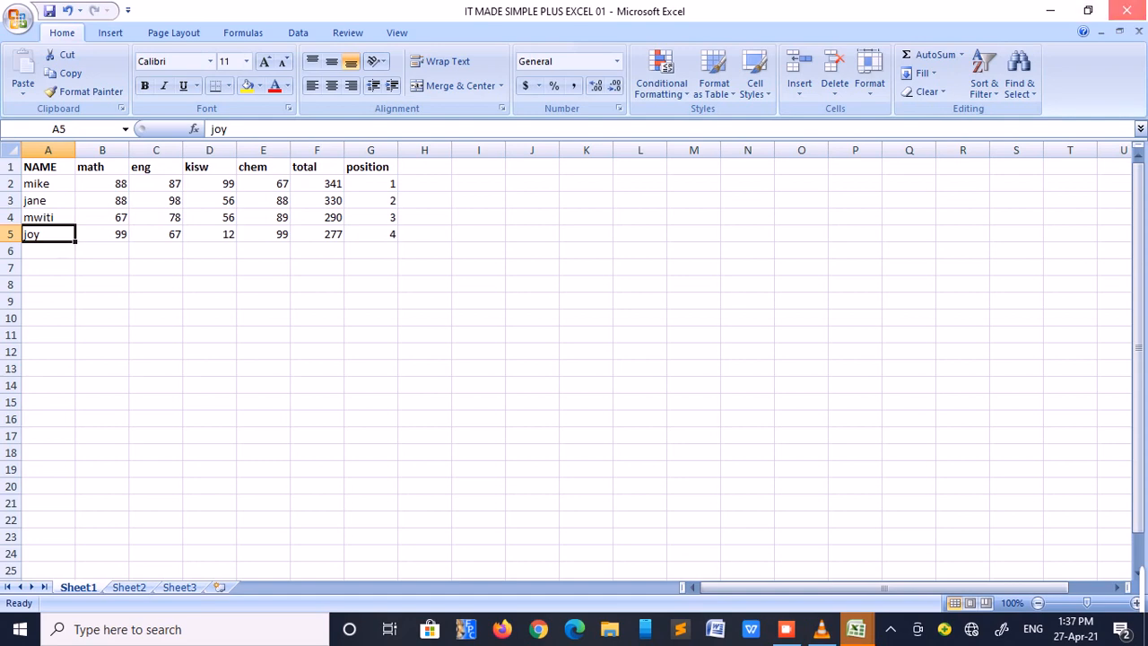
Close the workbook, saving its changes, and close the remaining empty spreadsheet window
click(1126, 10)
key(Return)
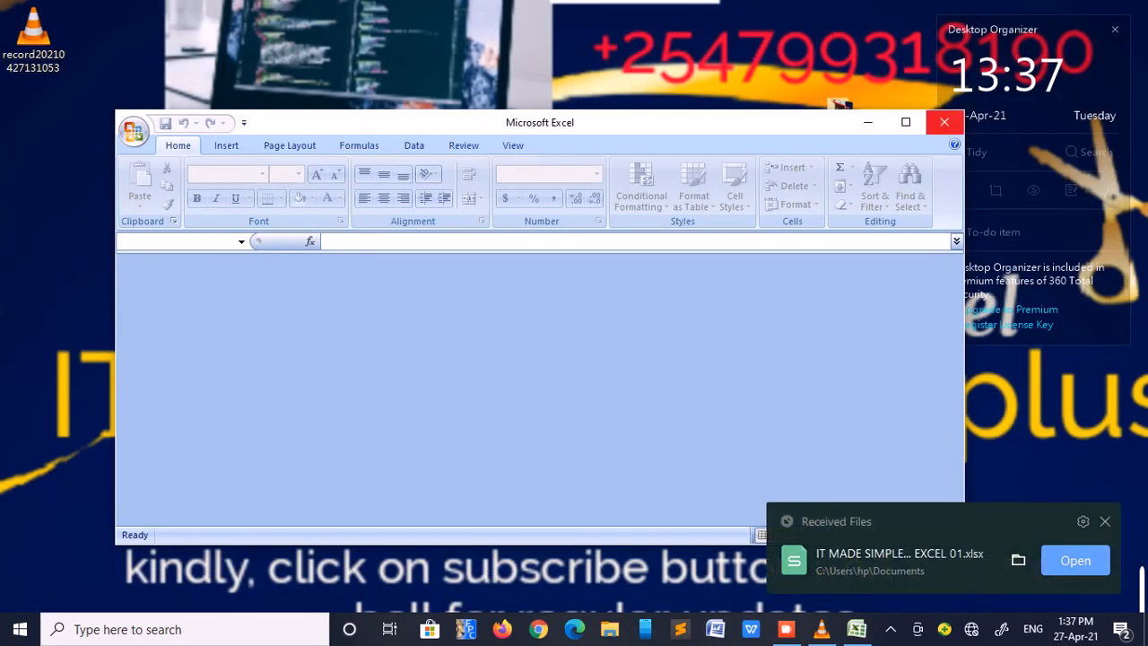
click(944, 122)
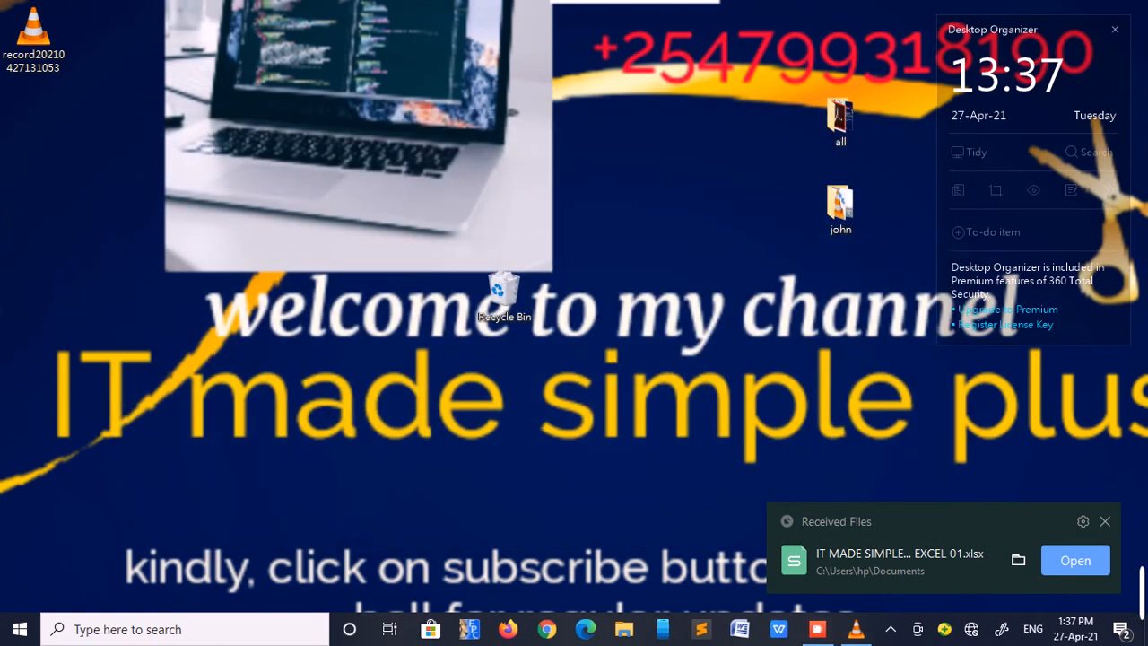